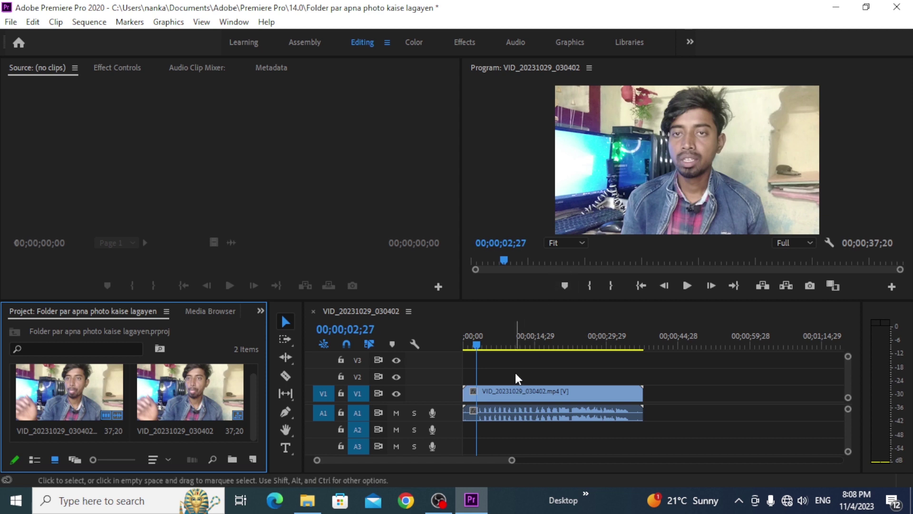
# Step: Import the keyboard video from File Explorer into the Project panel, then minimize Explorer
pyautogui.click(313, 511)
pyautogui.click(512, 242)
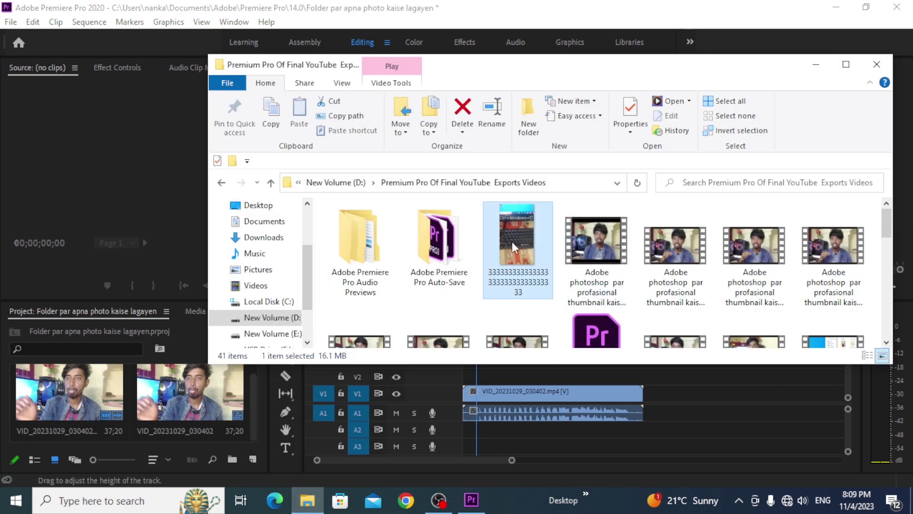
pyautogui.moveTo(512, 242); pyautogui.dragTo(177, 414)
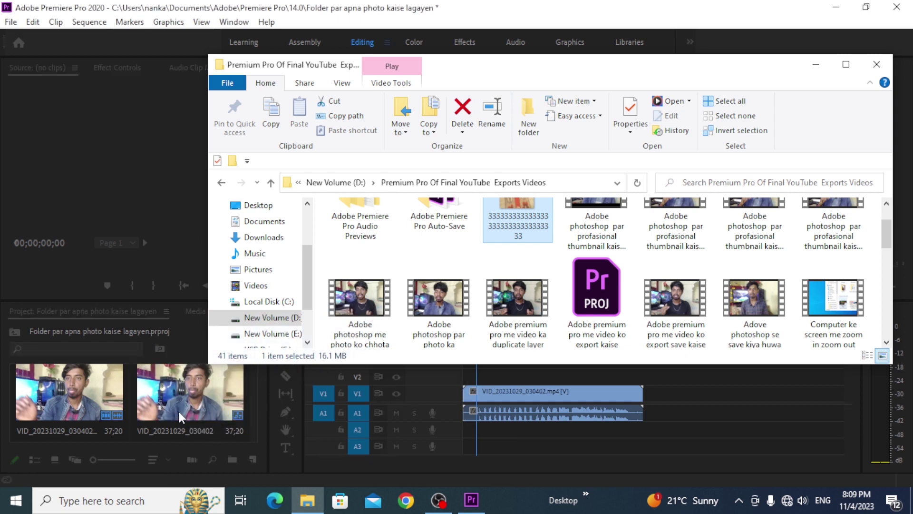
pyautogui.click(815, 67)
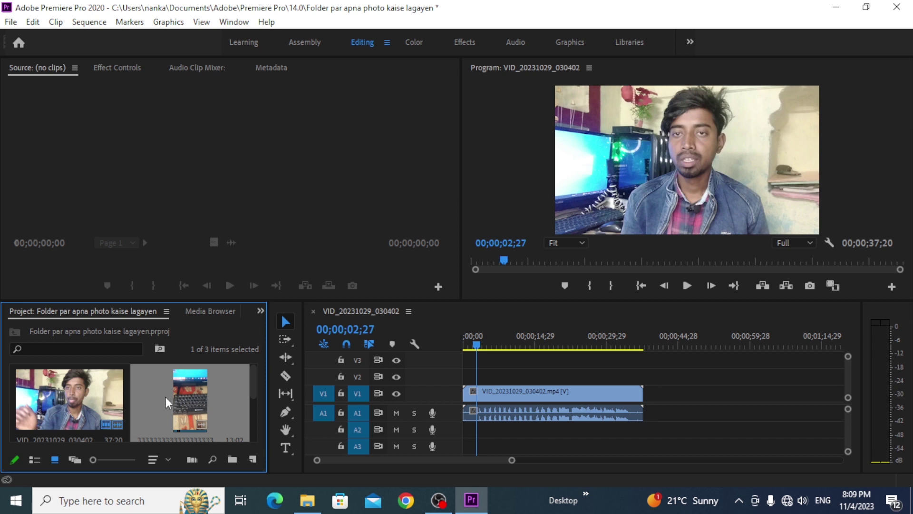
# Step: Place the keyboard clip on V2 above the talking-head video and shrink it to a centred overlay
pyautogui.moveTo(162, 389)
pyautogui.mouseDown()
pyautogui.moveTo(444, 419)
pyautogui.moveTo(472, 383)
pyautogui.mouseUp()
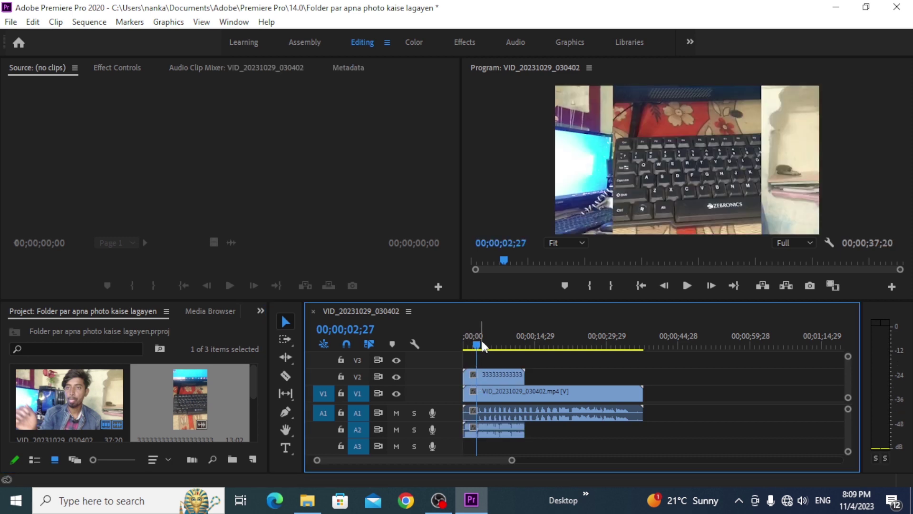
pyautogui.click(493, 376)
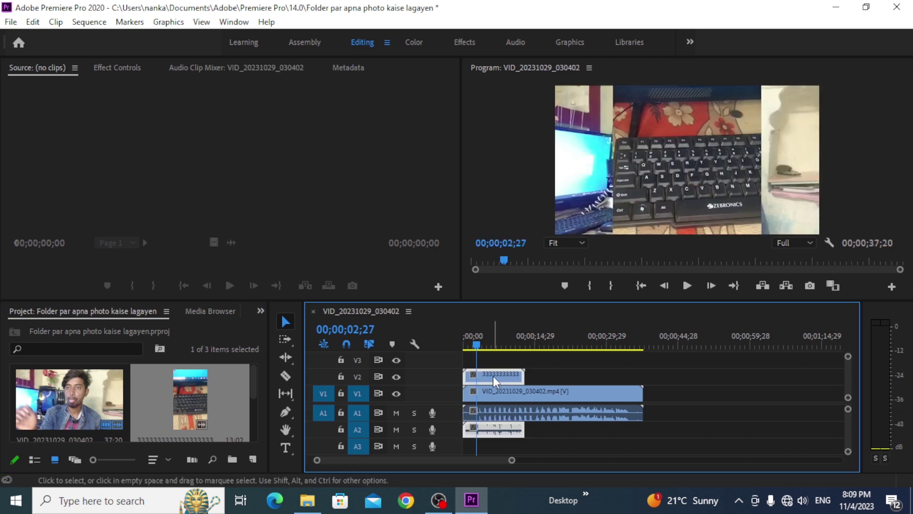
pyautogui.click(689, 176)
pyautogui.moveTo(678, 161)
pyautogui.mouseDown()
pyautogui.moveTo(680, 186)
pyautogui.moveTo(665, 116)
pyautogui.mouseUp()
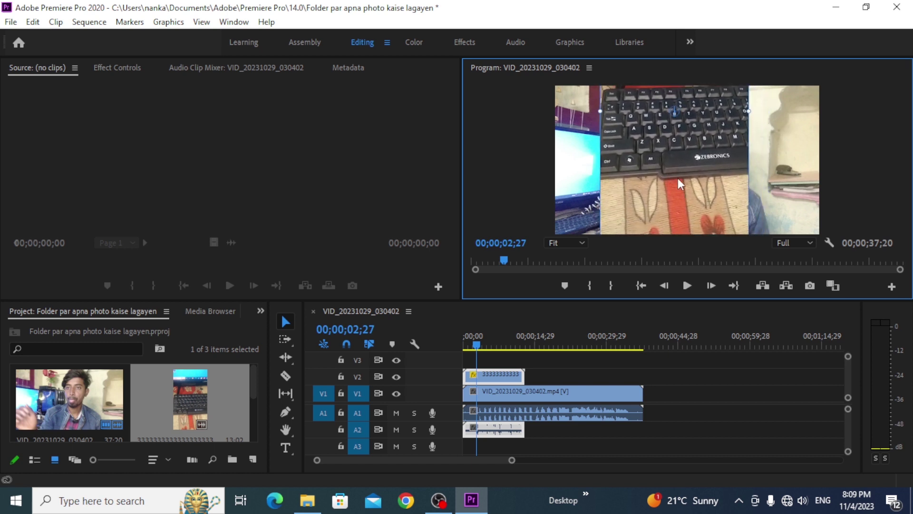
pyautogui.moveTo(663, 112); pyautogui.dragTo(658, 151)
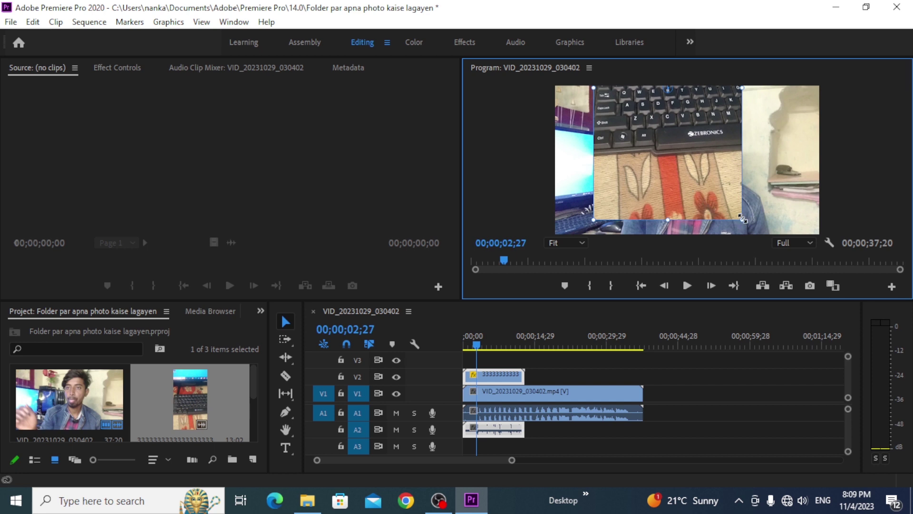
pyautogui.moveTo(741, 220)
pyautogui.mouseDown()
pyautogui.moveTo(729, 211)
pyautogui.moveTo(725, 228)
pyautogui.mouseUp()
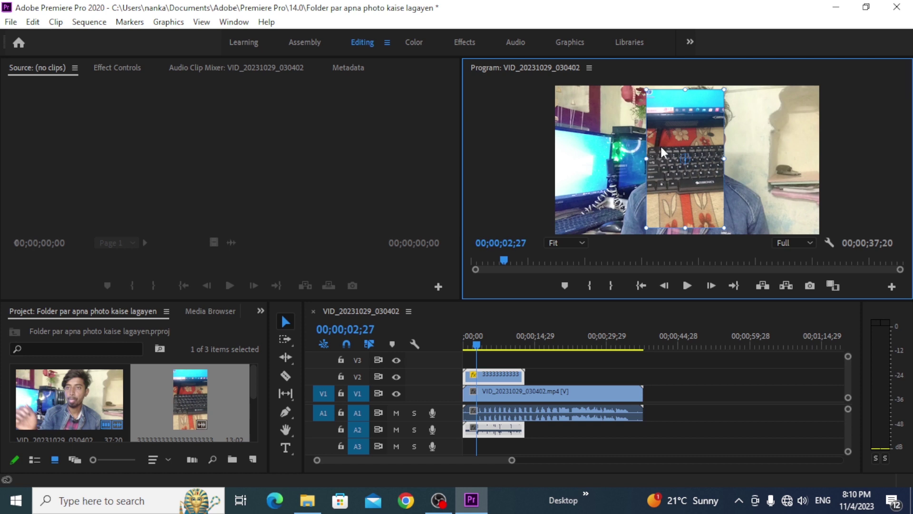
# Step: Show the Effects panel and expand Video Effects > Transform to reveal Crop
pyautogui.click(255, 335)
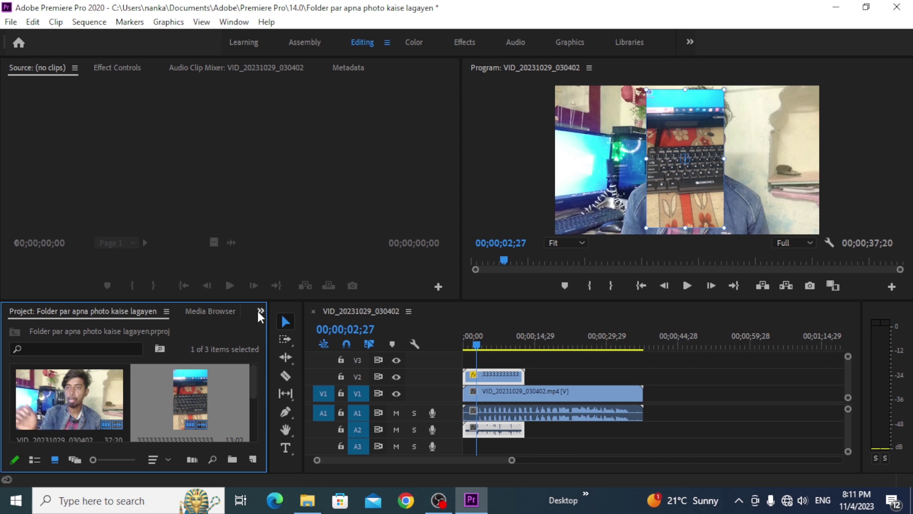
pyautogui.click(260, 311)
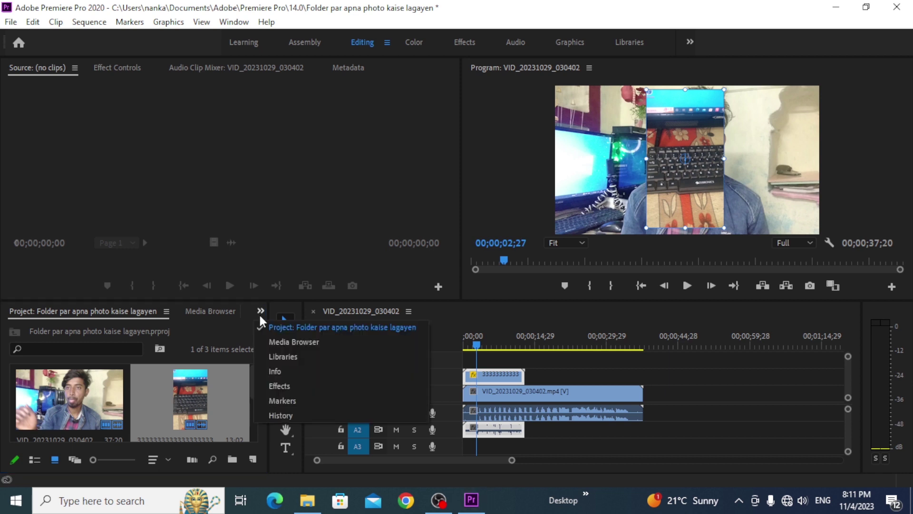
pyautogui.click(285, 386)
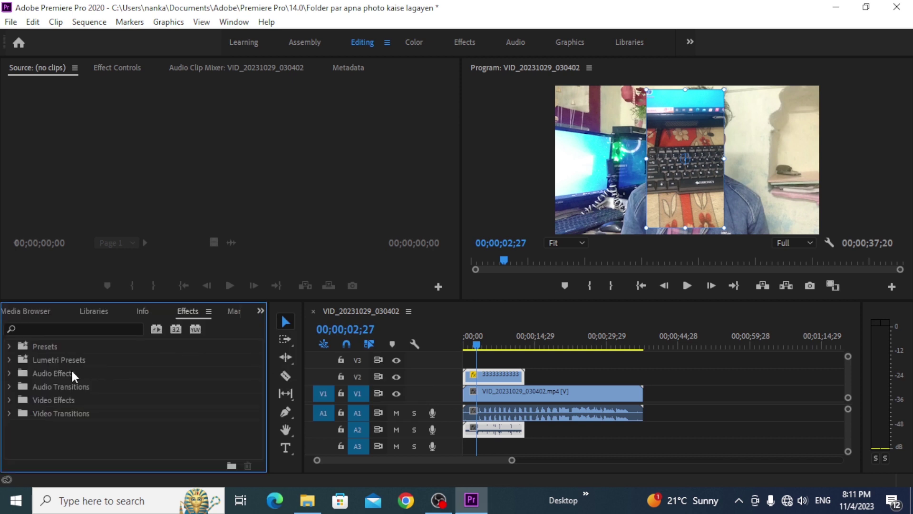
pyautogui.click(9, 401)
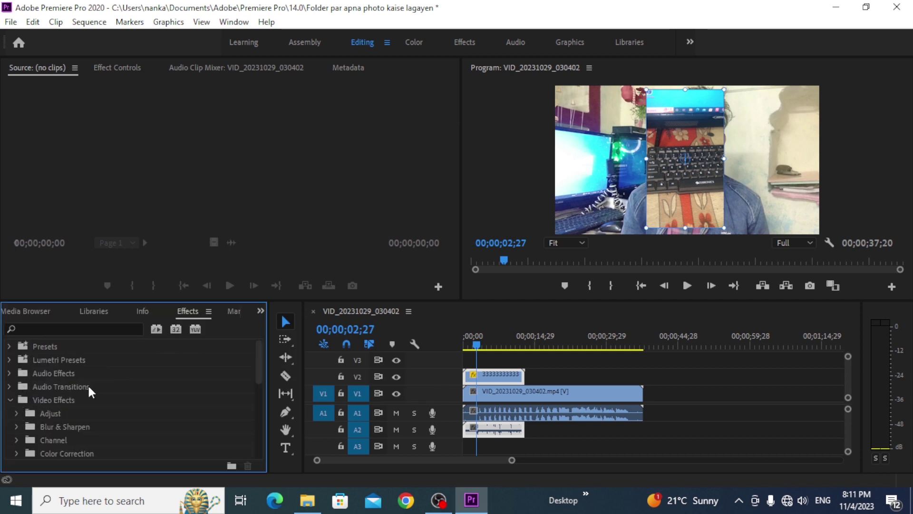
pyautogui.scroll(-1, 94, 389)
pyautogui.scroll(-1, 94, 389)
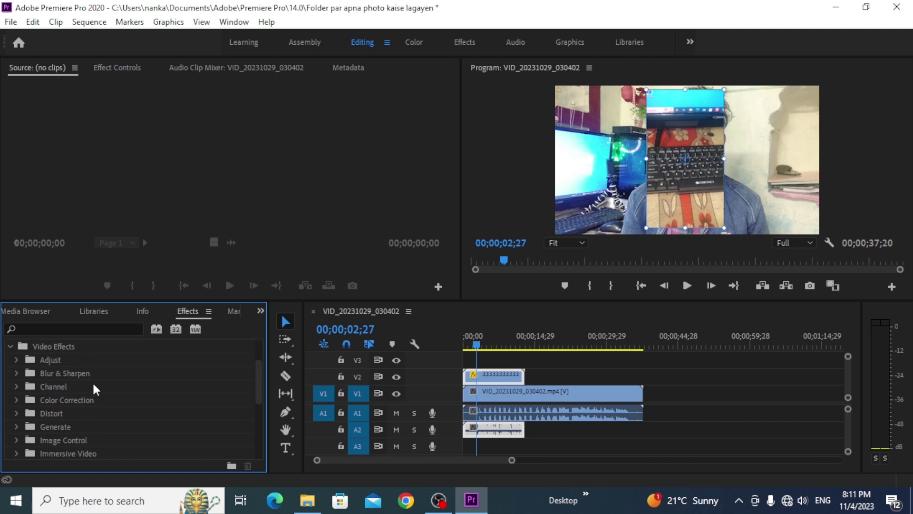
pyautogui.scroll(-1, 93, 389)
pyautogui.scroll(-1, 93, 389)
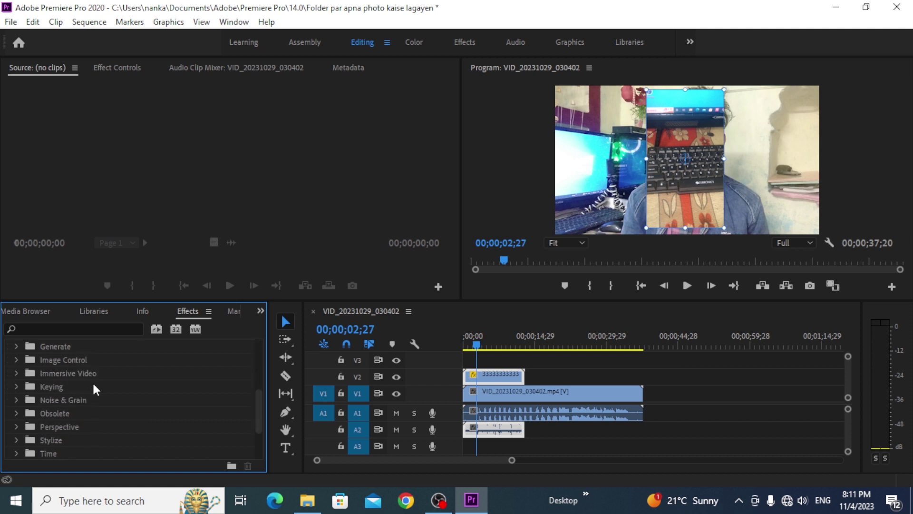
pyautogui.scroll(-1, 94, 389)
pyautogui.scroll(-1, 93, 389)
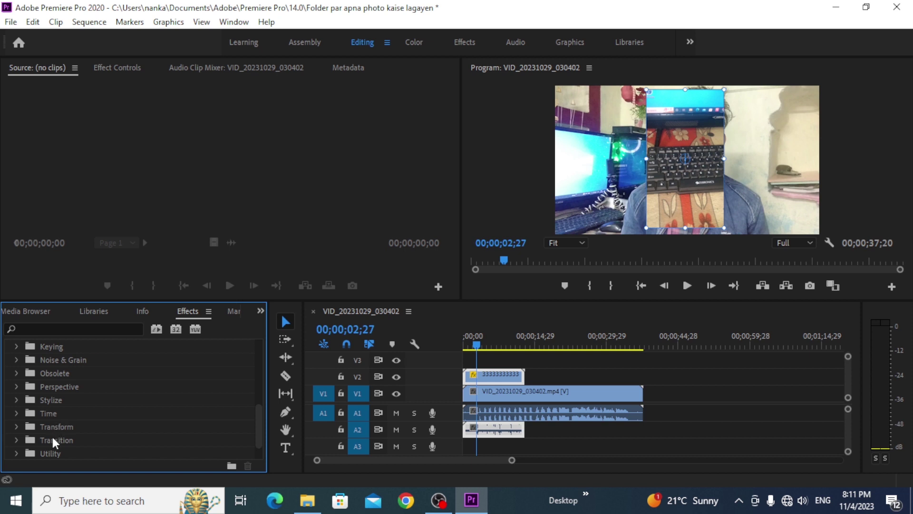
pyautogui.click(14, 427)
pyautogui.scroll(-1, 84, 408)
pyautogui.scroll(-1, 83, 412)
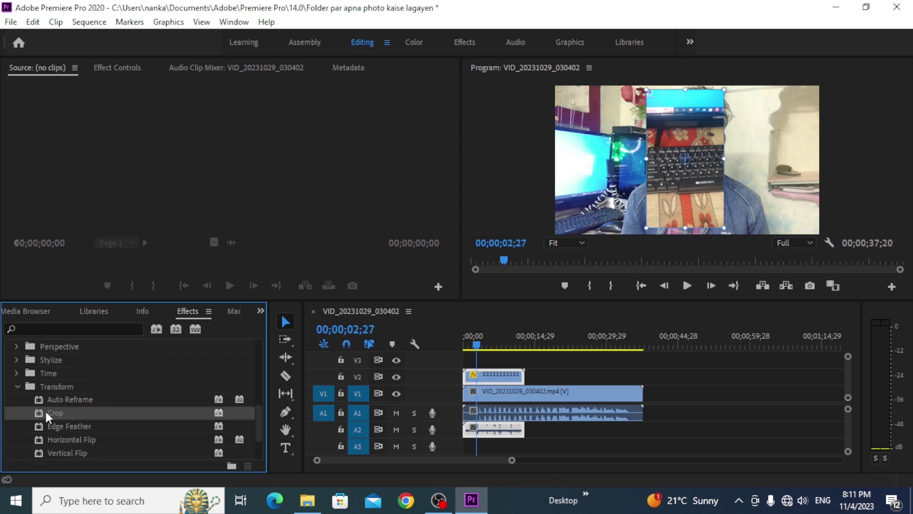
# Step: Apply the Crop effect to the V2 keyboard clip and view it in Effect Controls
pyautogui.doubleClick(52, 413)
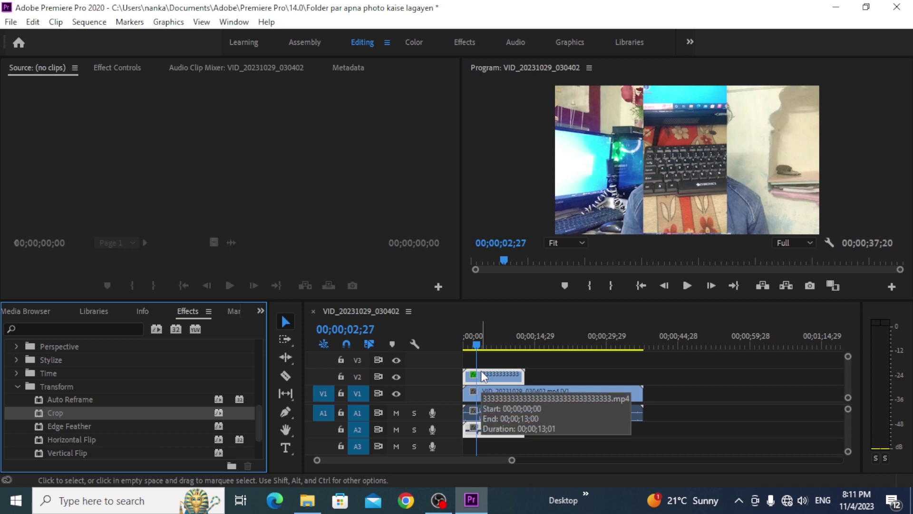
pyautogui.click(119, 68)
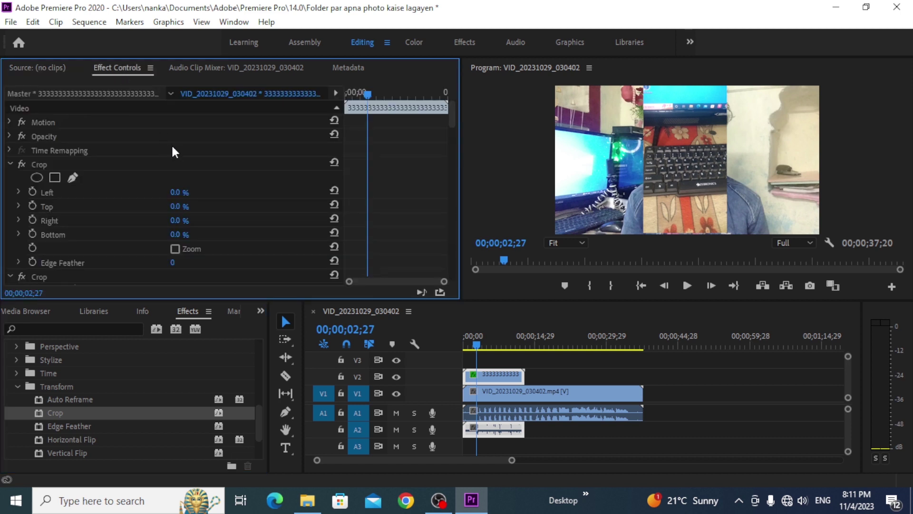
pyautogui.scroll(-1, 172, 150)
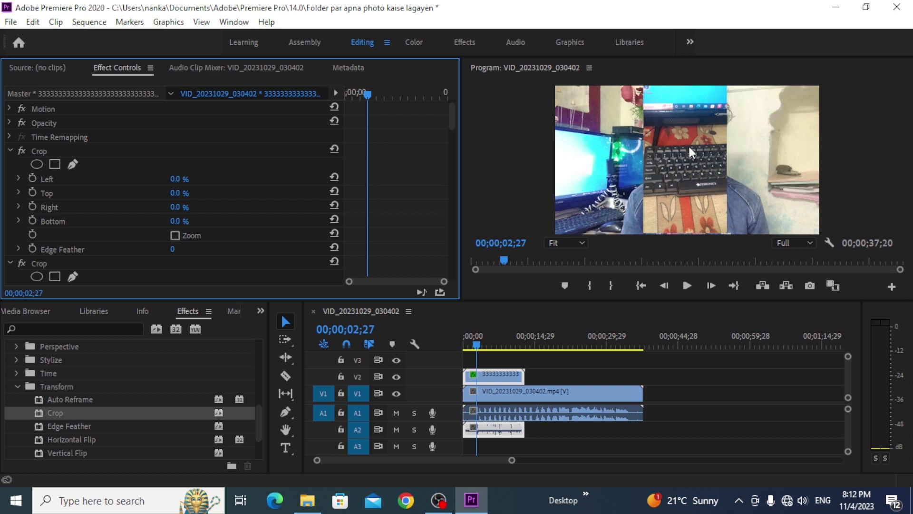
# Step: Set the Crop Top to 5% and Bottom to 7%
pyautogui.click(176, 194)
pyautogui.press('BackSpace')
pyautogui.write('5.0')
pyautogui.press('Return')
pyautogui.click(188, 218)
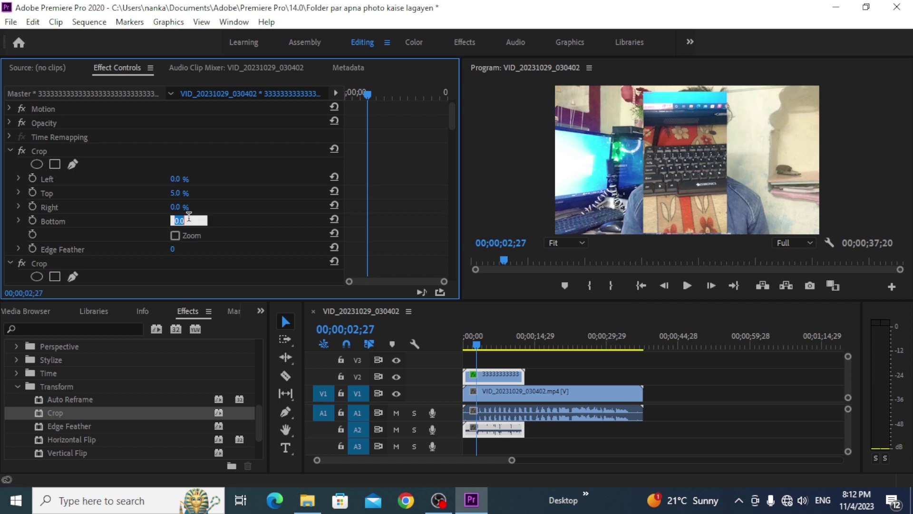
pyautogui.write('7')
pyautogui.press('Return')
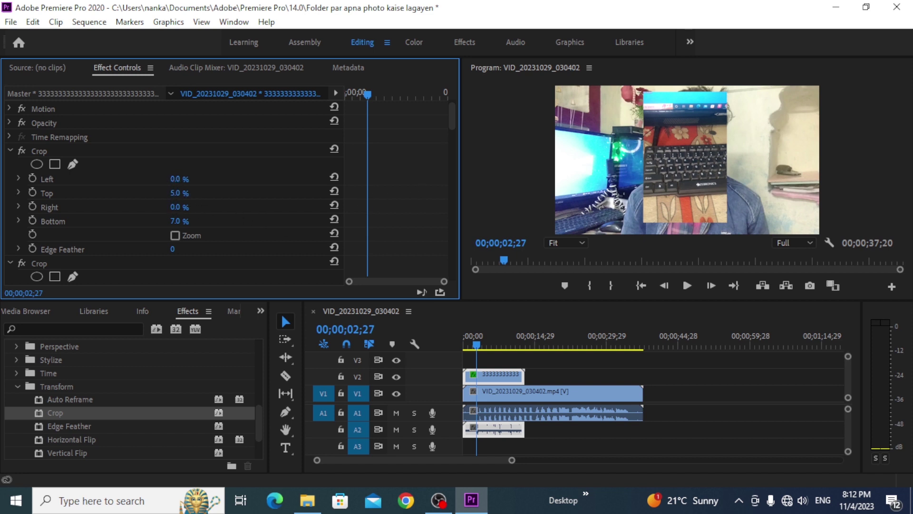
# Step: Set the Crop Left and Right to 5% each
pyautogui.click(175, 179)
pyautogui.write('5')
pyautogui.write('.0')
pyautogui.click(227, 183)
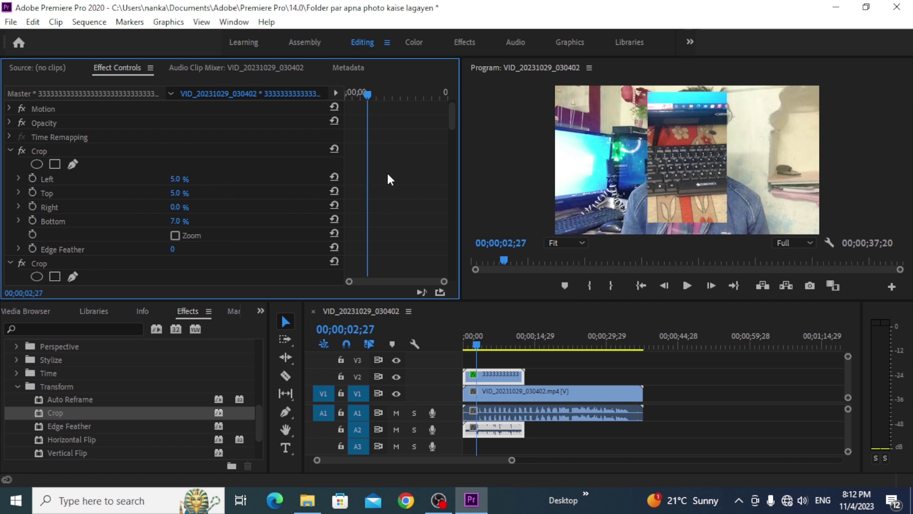
pyautogui.click(177, 206)
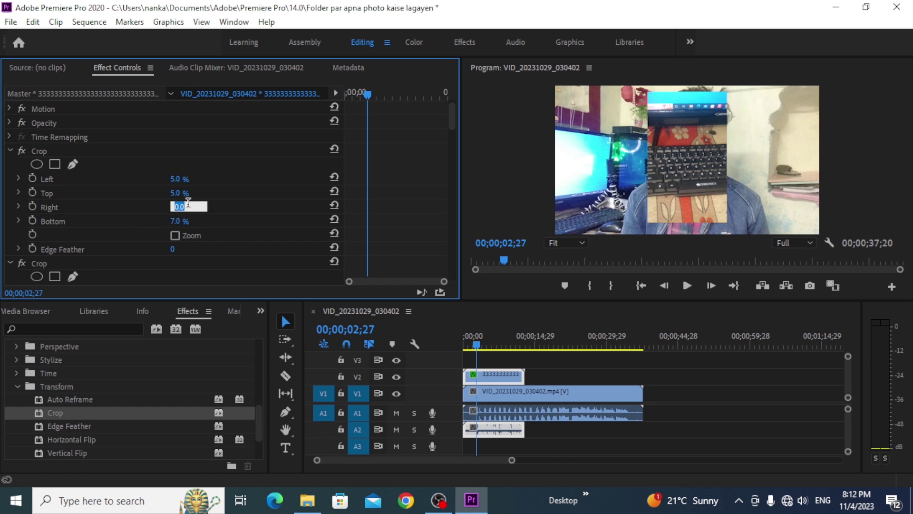
pyautogui.press('BackSpace')
pyautogui.write('5.')
pyautogui.write('0')
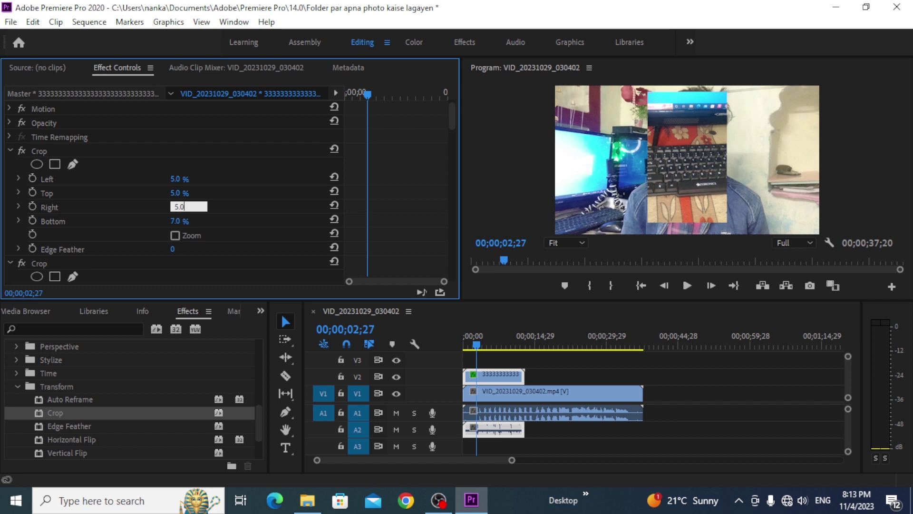
pyautogui.press('Return')
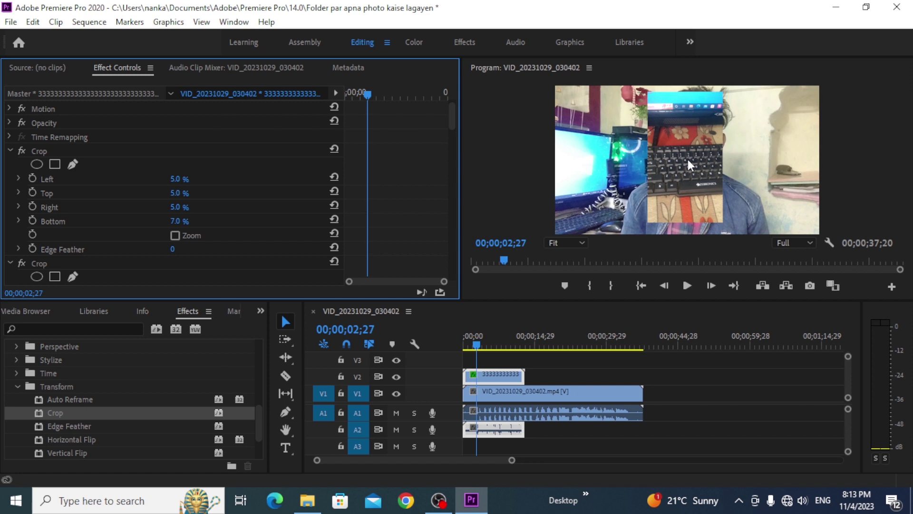
# Step: Drag the cropped keyboard overlay to the right edge of the frame beside the presenter
pyautogui.click(689, 152)
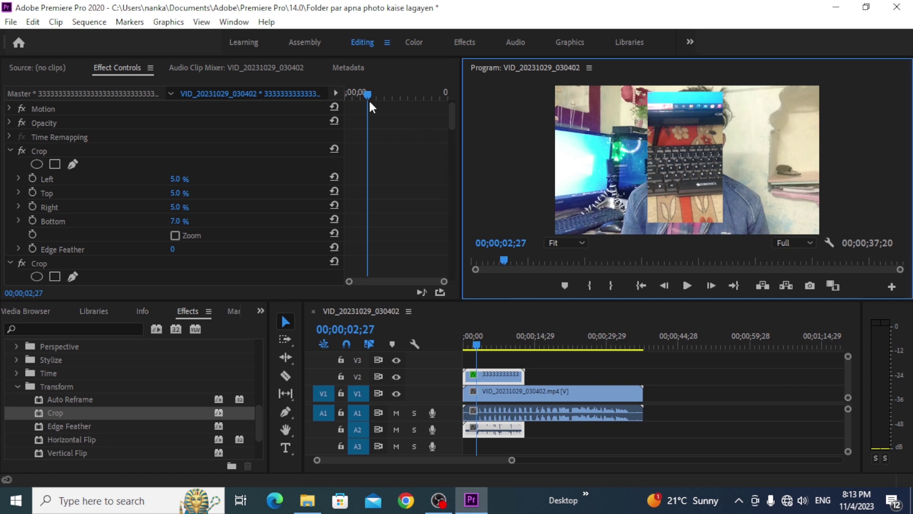
pyautogui.click(705, 164)
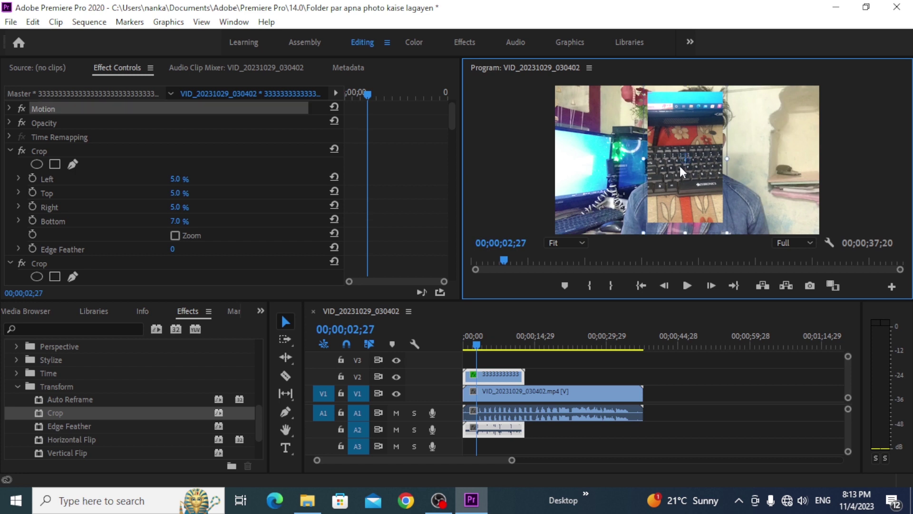
pyautogui.moveTo(680, 167)
pyautogui.mouseDown()
pyautogui.moveTo(777, 173)
pyautogui.moveTo(765, 177)
pyautogui.mouseUp()
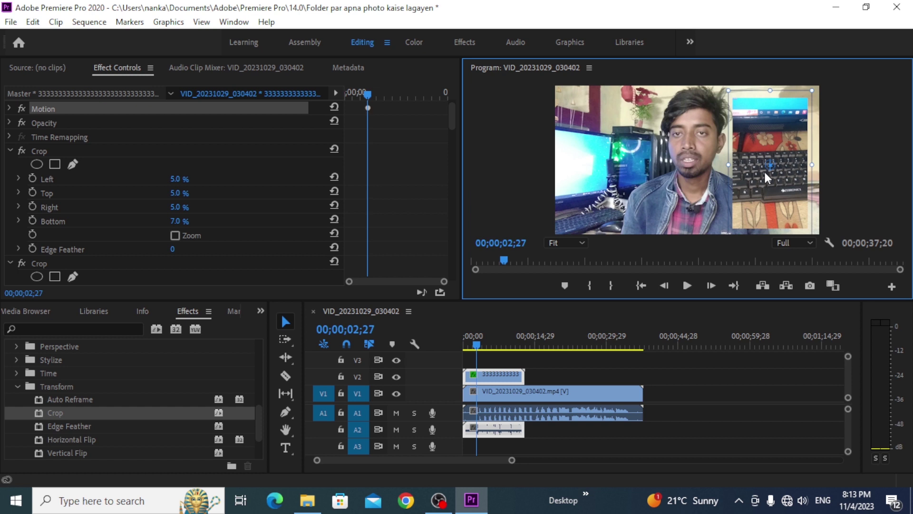